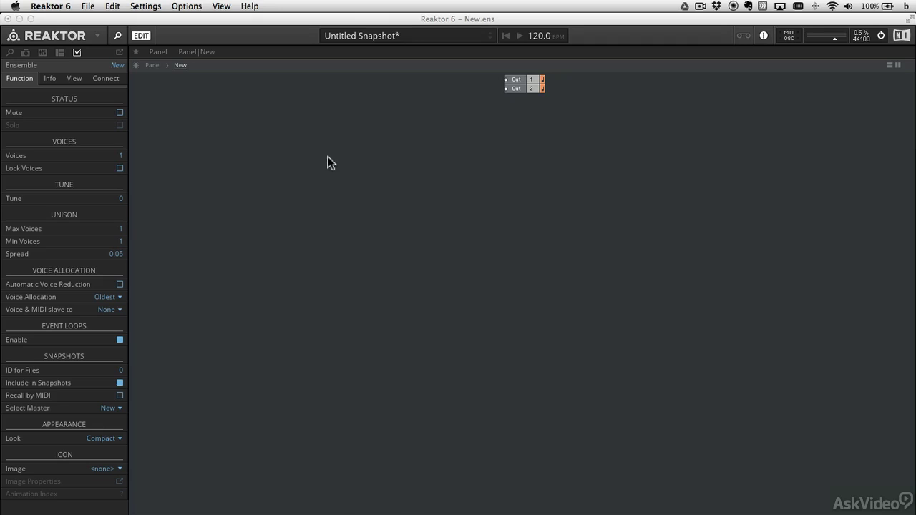
Insert a Fader module into the ensemble structure by searching for 'fader'.
{"action": "left_click", "coordinate": [258, 118]}
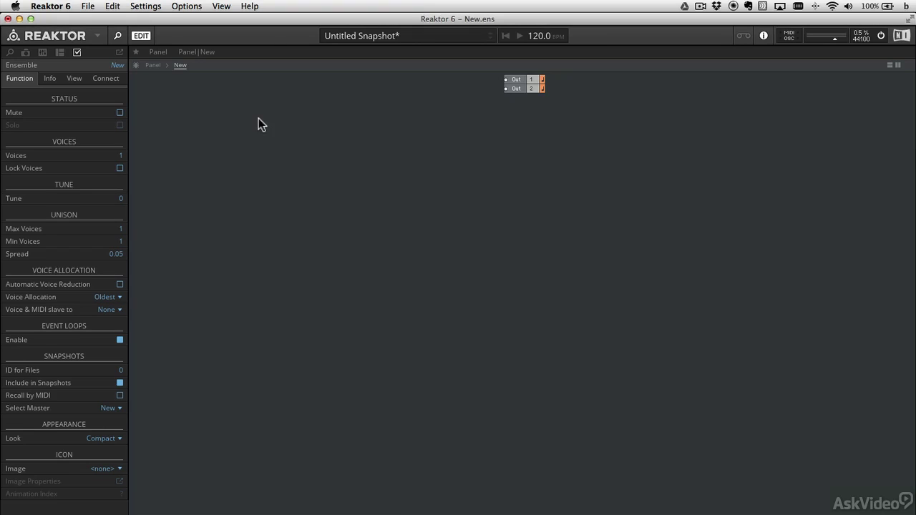
{"action": "double_click", "coordinate": [298, 273]}
{"action": "type", "text": "fader"}
{"action": "key", "text": "Return"}
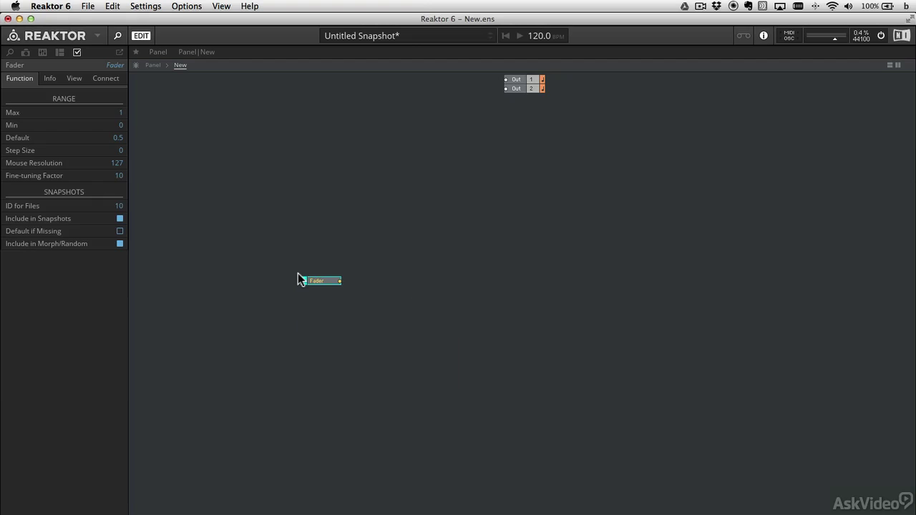
Move the Fader module up-left, then view it on the panel and test its handle.
{"action": "left_click_drag", "start_coordinate": [318, 285], "coordinate": [234, 152]}
{"action": "left_click", "coordinate": [230, 162]}
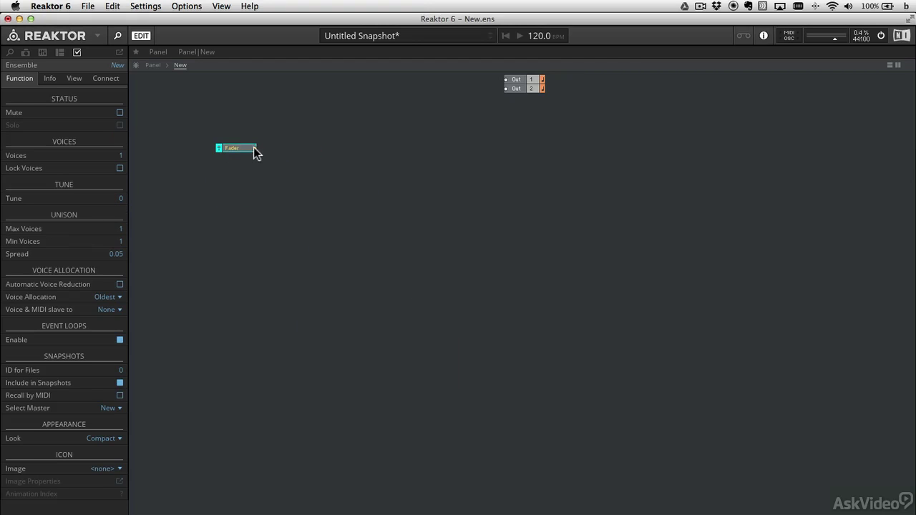
{"action": "mouse_move", "coordinate": [328, 191]}
{"action": "left_mouse_down"}
{"action": "mouse_move", "coordinate": [360, 156]}
{"action": "mouse_move", "coordinate": [342, 199]}
{"action": "left_mouse_up"}
{"action": "left_click", "coordinate": [152, 65]}
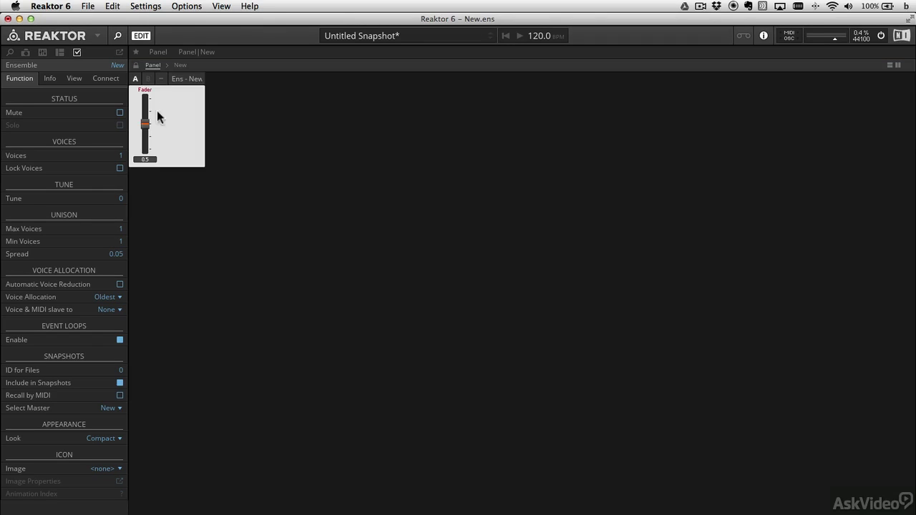
{"action": "mouse_move", "coordinate": [145, 123]}
{"action": "left_mouse_down"}
{"action": "mouse_move", "coordinate": [146, 143]}
{"action": "mouse_move", "coordinate": [147, 108]}
{"action": "mouse_move", "coordinate": [150, 152]}
{"action": "mouse_move", "coordinate": [146, 113]}
{"action": "mouse_move", "coordinate": [148, 123]}
{"action": "left_mouse_up"}
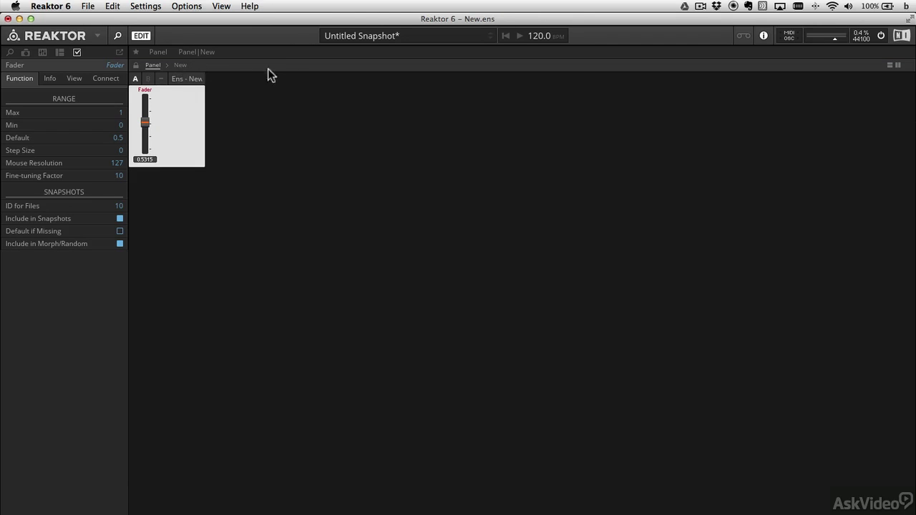
Place panel and structure side by side, widen the structure, and reposition the Fader module.
{"action": "left_click", "coordinate": [890, 66]}
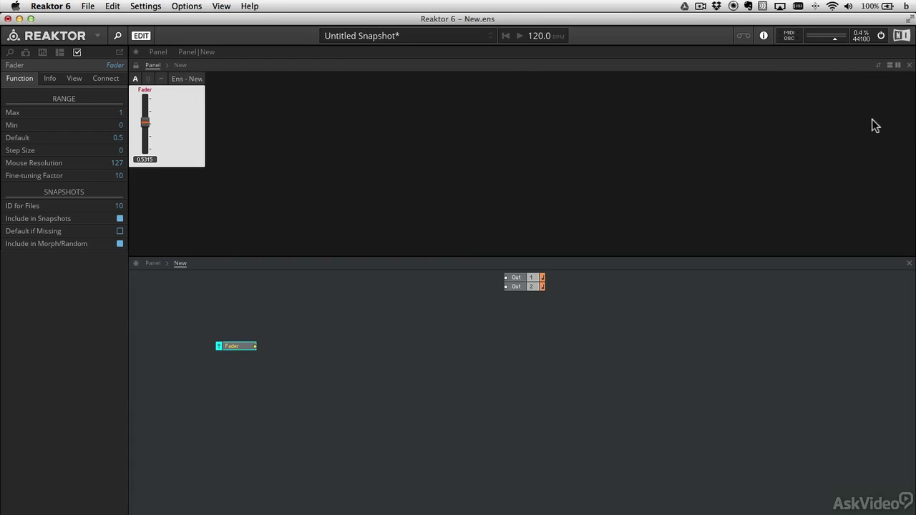
{"action": "left_click", "coordinate": [897, 65]}
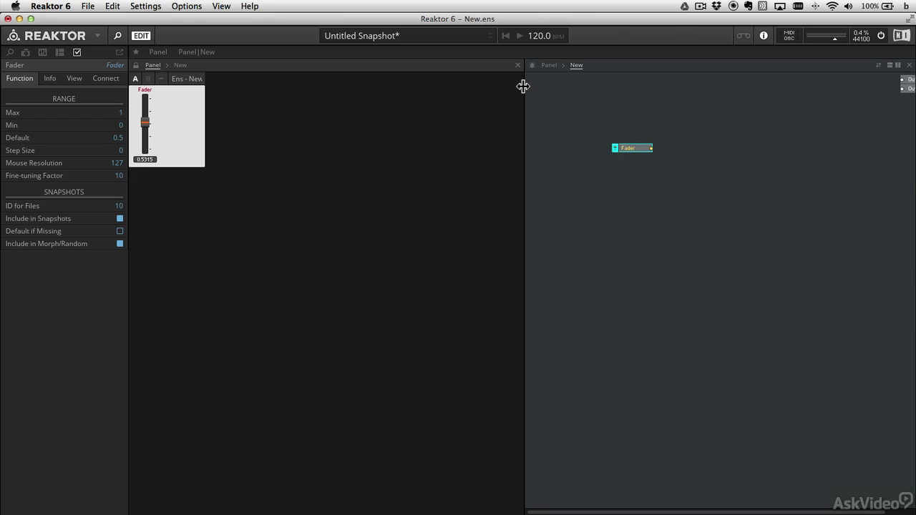
{"action": "left_click_drag", "start_coordinate": [523, 86], "coordinate": [233, 93]}
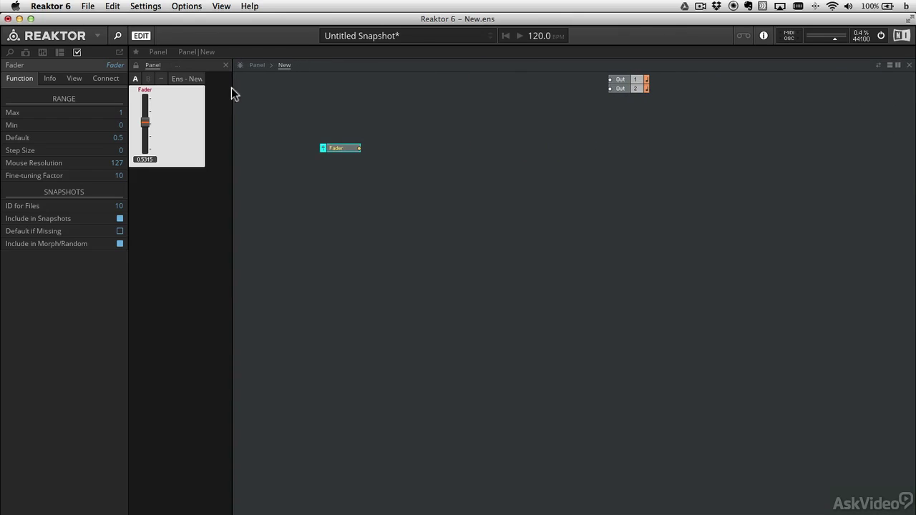
{"action": "left_click_drag", "start_coordinate": [359, 149], "coordinate": [281, 113]}
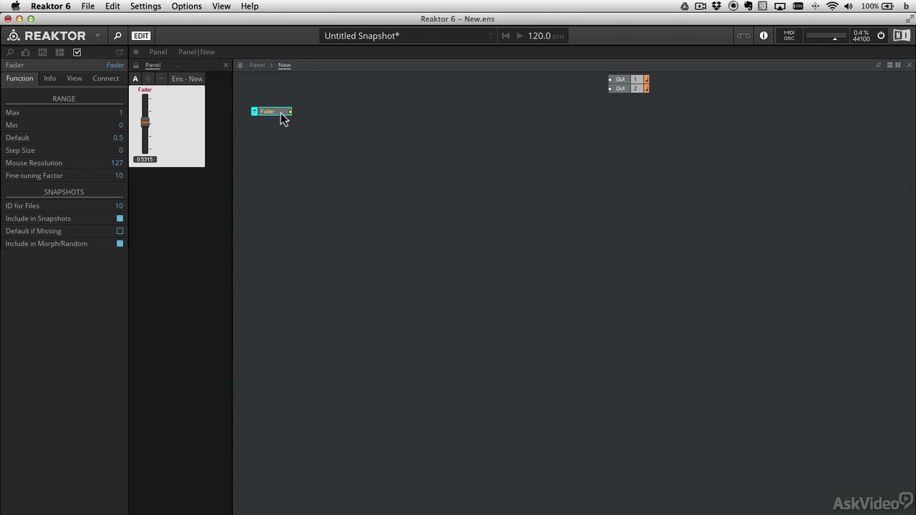
Swap the panel and structure views back and forth to compare layouts.
{"action": "left_click", "coordinate": [879, 63]}
{"action": "left_click", "coordinate": [878, 64]}
{"action": "left_click", "coordinate": [879, 64]}
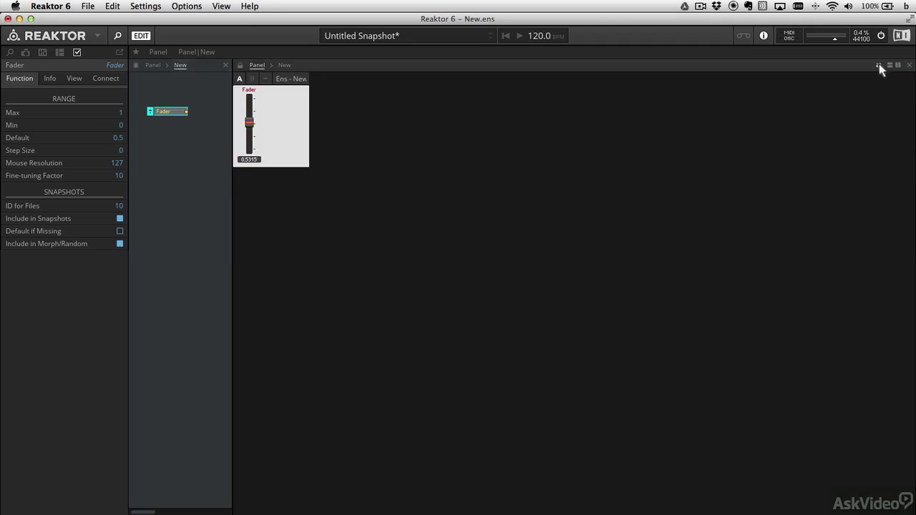
{"action": "left_click", "coordinate": [879, 64]}
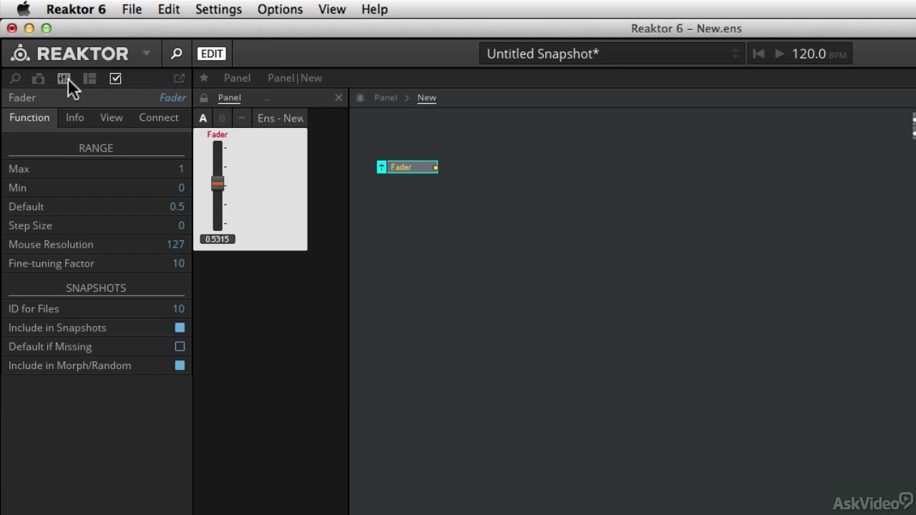
{"action": "left_click", "coordinate": [15, 79]}
{"action": "left_click", "coordinate": [114, 78]}
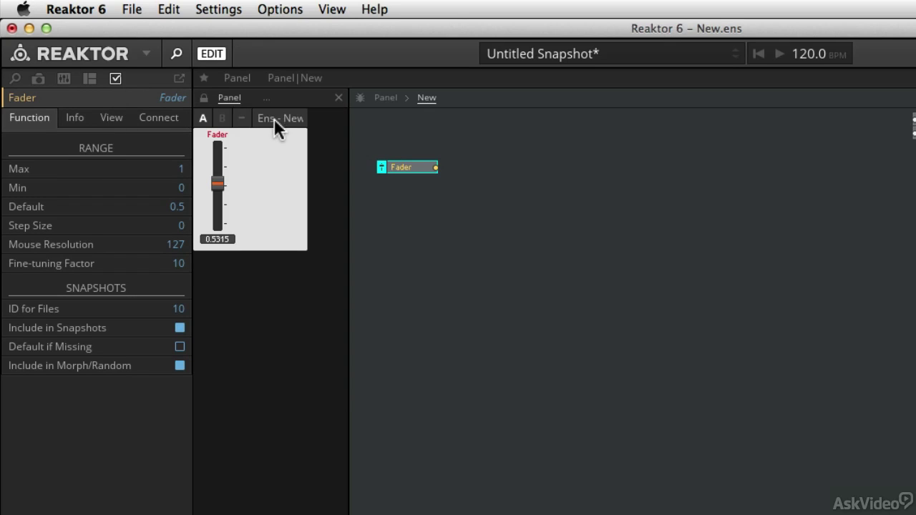
{"action": "left_click", "coordinate": [838, 231]}
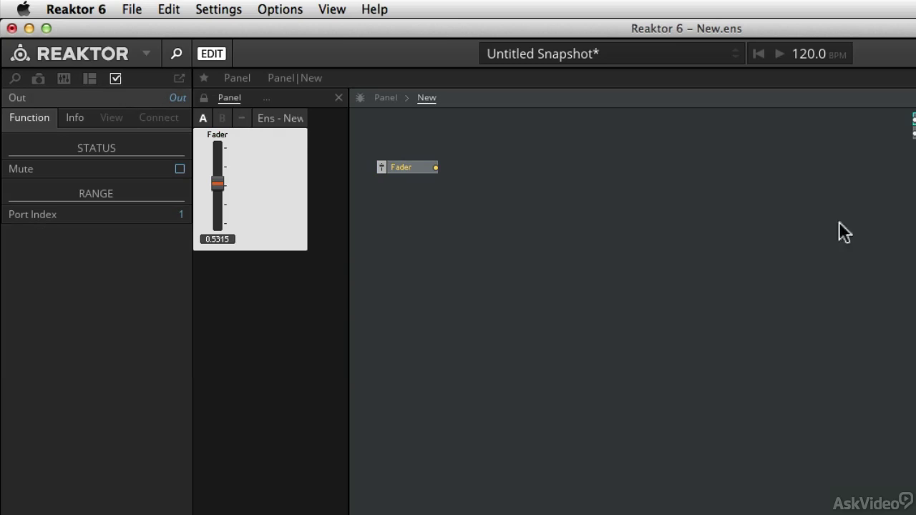
{"action": "left_click", "coordinate": [267, 118]}
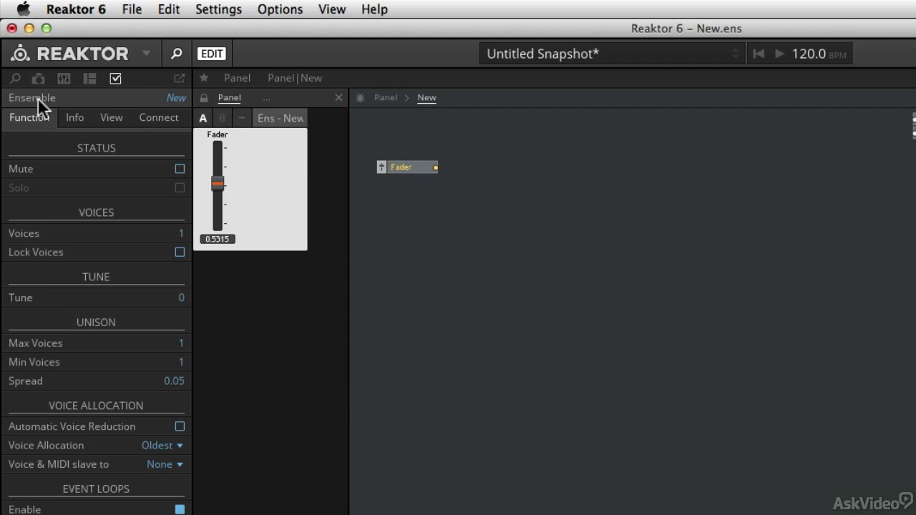
{"action": "left_click", "coordinate": [219, 188]}
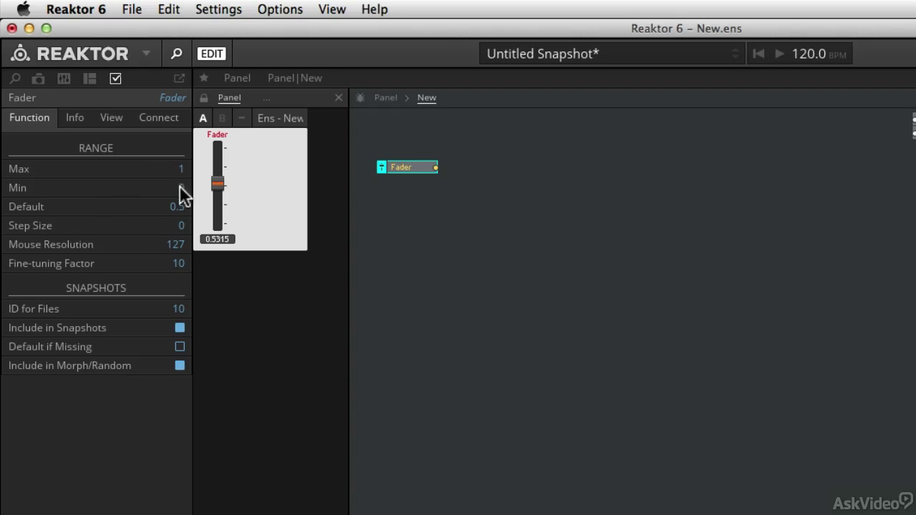
Raise the Fader's Step Size and set its Max value to 10.
{"action": "left_click", "coordinate": [179, 230]}
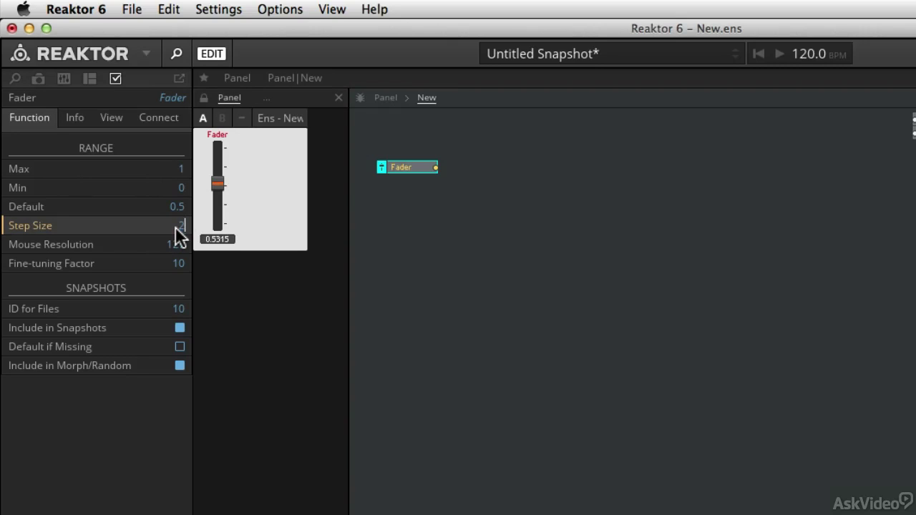
{"action": "left_click_drag", "start_coordinate": [178, 234], "coordinate": [175, 169]}
{"action": "double_click", "coordinate": [178, 168]}
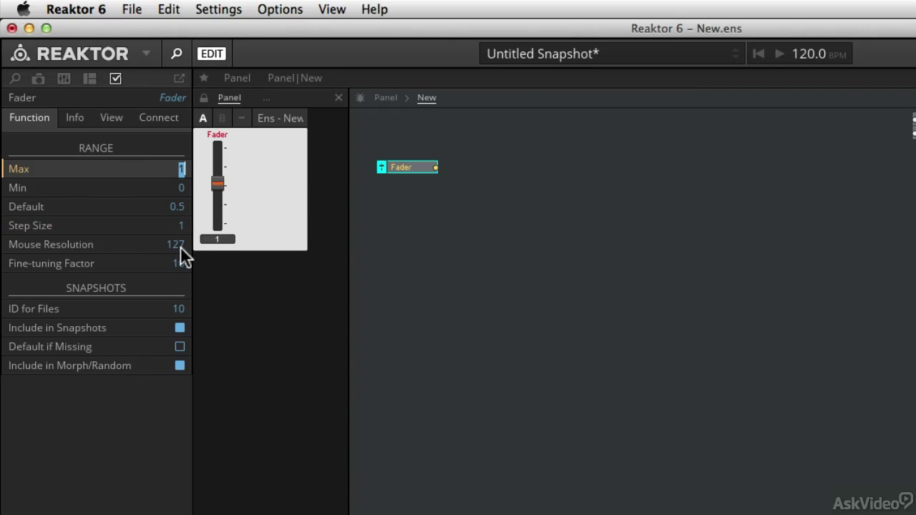
{"action": "type", "text": "10"}
{"action": "key", "text": "Return"}
Finish the range at Max 1000, Step Size 1, Default 500, and test the fader.
{"action": "double_click", "coordinate": [179, 223]}
{"action": "type", "text": "2"}
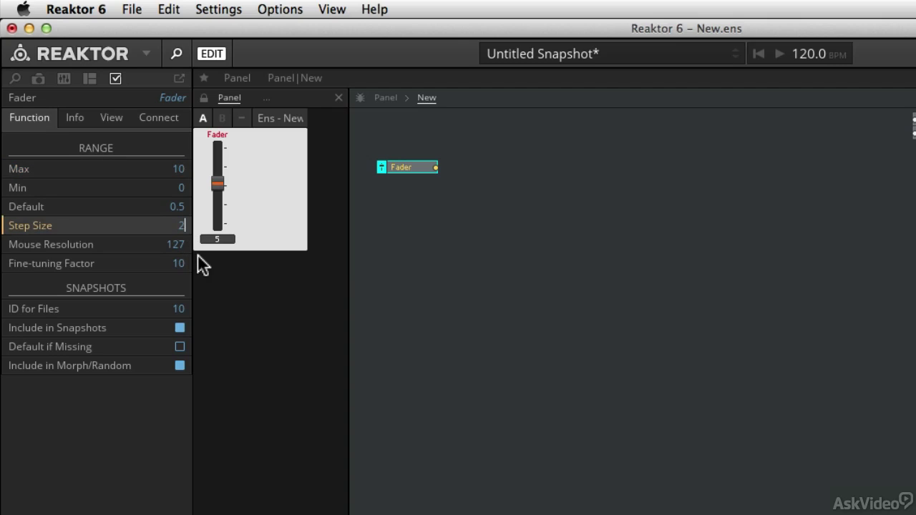
{"action": "left_click_drag", "start_coordinate": [219, 189], "coordinate": [254, 170]}
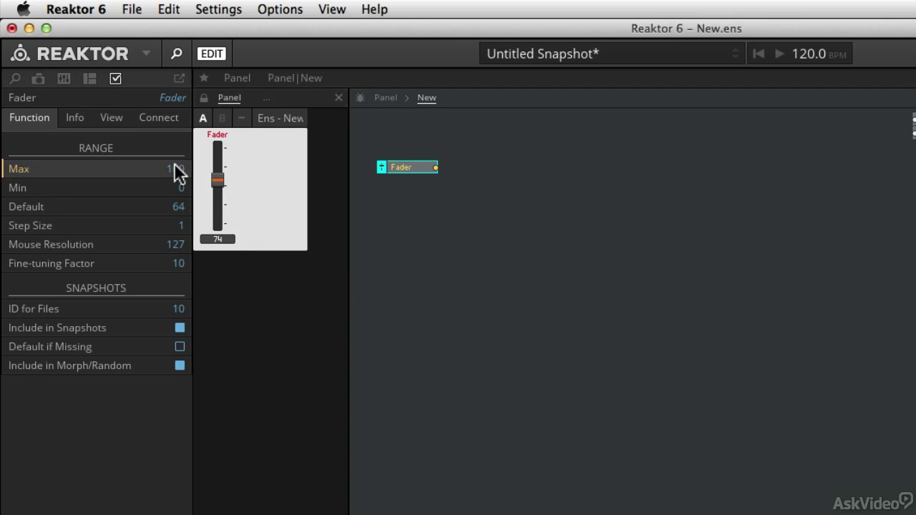
{"action": "type", "text": "0"}
{"action": "key", "text": "Return"}
{"action": "mouse_move", "coordinate": [223, 180]}
{"action": "left_mouse_down"}
{"action": "mouse_move", "coordinate": [223, 240]}
{"action": "mouse_move", "coordinate": [228, 174]}
{"action": "left_mouse_up"}
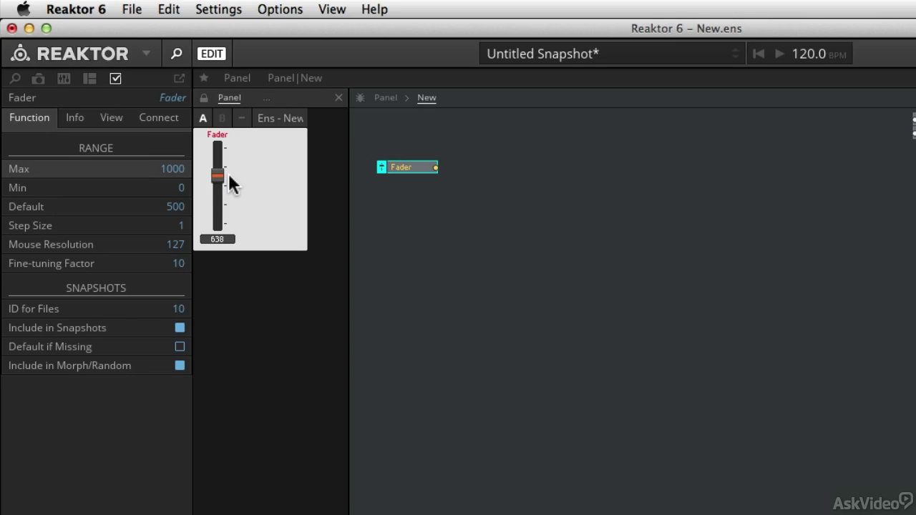
{"action": "left_click_drag", "start_coordinate": [228, 173], "coordinate": [186, 208]}
Try the fader at the existing Mouse Resolution of 1000.
{"action": "left_click", "coordinate": [174, 244]}
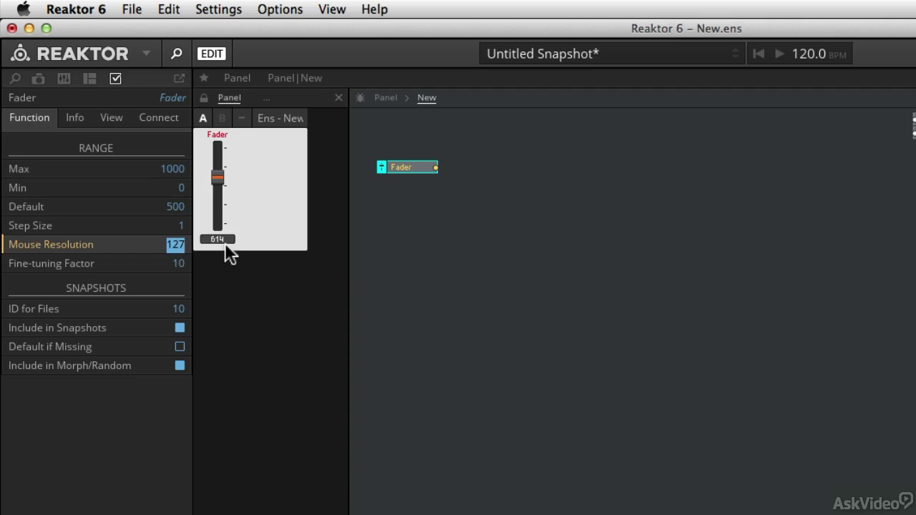
{"action": "type", "text": "1000"}
{"action": "left_click_drag", "start_coordinate": [219, 174], "coordinate": [214, 212]}
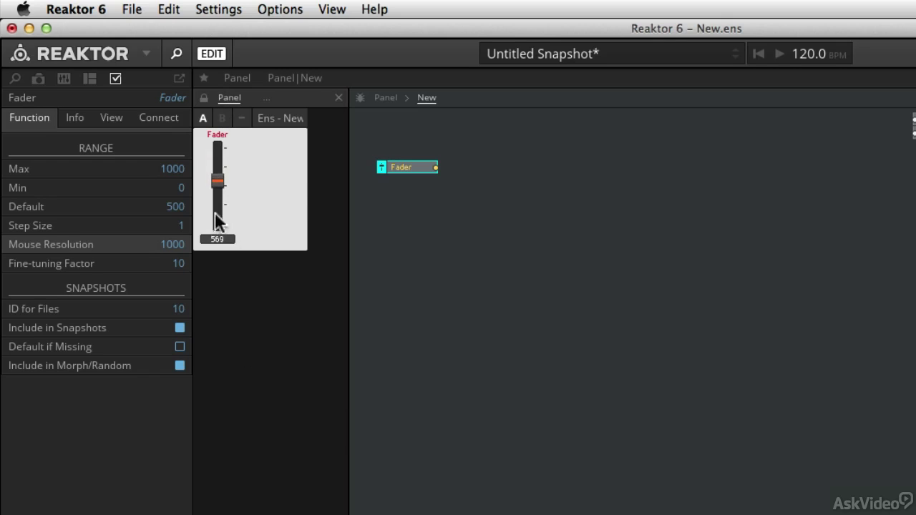
Set Mouse Resolution to 100 and test the fader's coarser response.
{"action": "double_click", "coordinate": [179, 244]}
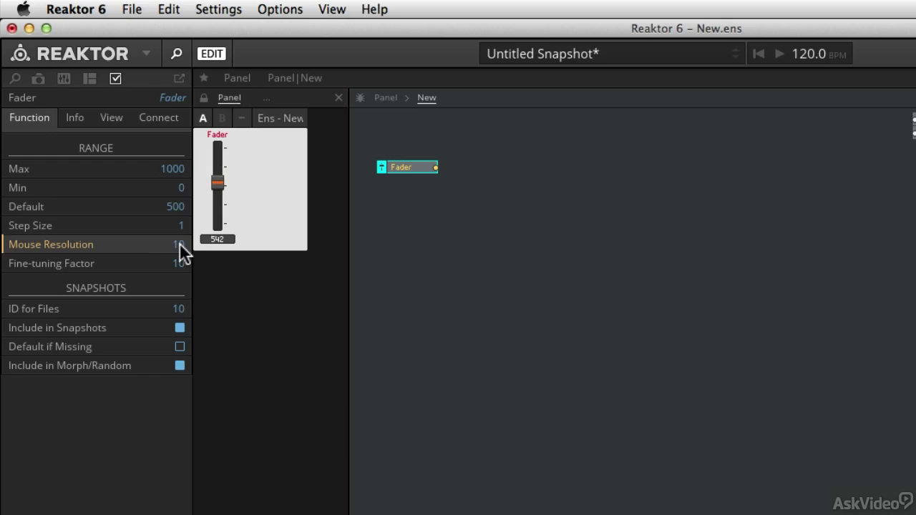
{"action": "double_click", "coordinate": [179, 244]}
{"action": "type", "text": "100"}
{"action": "key", "text": "Return"}
{"action": "left_click_drag", "start_coordinate": [220, 180], "coordinate": [194, 241]}
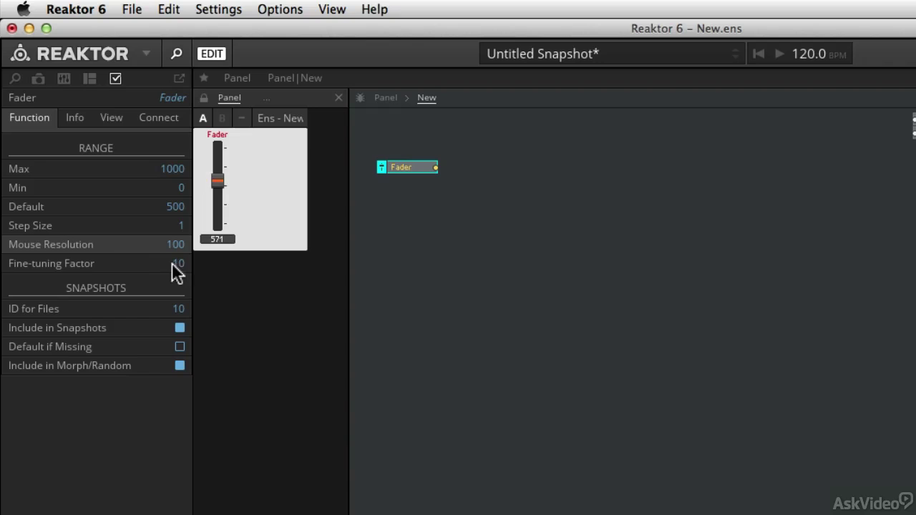
{"action": "left_click_drag", "start_coordinate": [230, 179], "coordinate": [236, 203]}
Bring up the fader's View properties and toggle its panel visibility off and on.
{"action": "left_click", "coordinate": [79, 119]}
{"action": "left_click", "coordinate": [113, 118]}
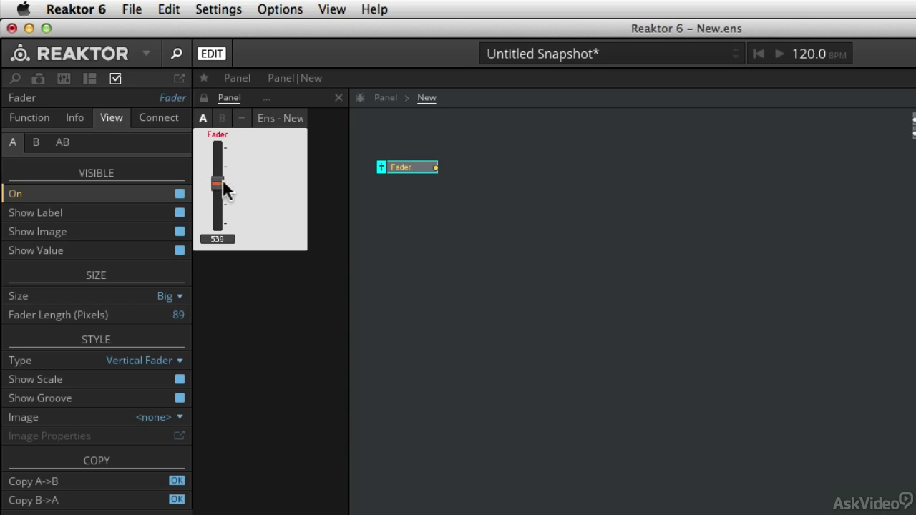
{"action": "left_click", "coordinate": [179, 194]}
{"action": "left_click", "coordinate": [180, 194]}
{"action": "left_click", "coordinate": [179, 194]}
{"action": "left_click", "coordinate": [180, 194]}
Try the Show Label toggle, then rename the fader to 'Bandwidth'.
{"action": "left_click", "coordinate": [180, 213]}
{"action": "left_click", "coordinate": [179, 212]}
{"action": "left_click", "coordinate": [179, 213]}
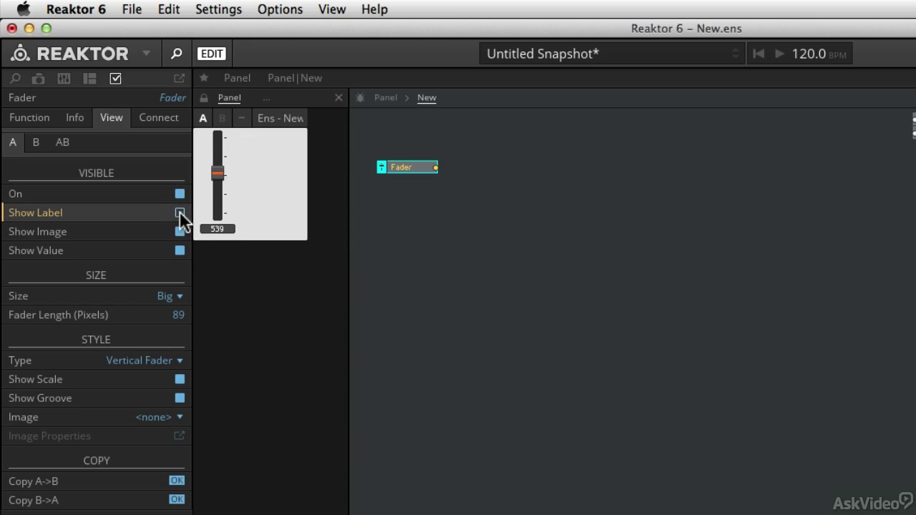
{"action": "left_click", "coordinate": [180, 212]}
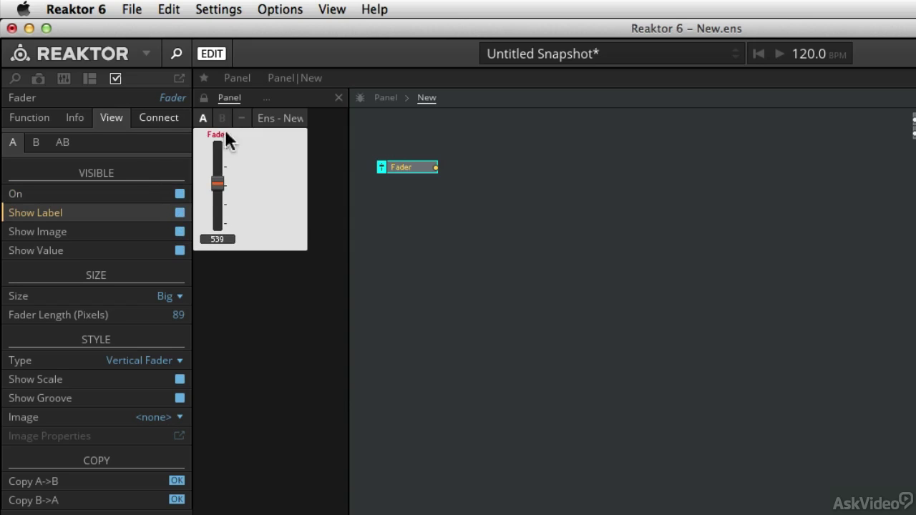
{"action": "left_click", "coordinate": [27, 96]}
{"action": "left_click", "coordinate": [43, 97]}
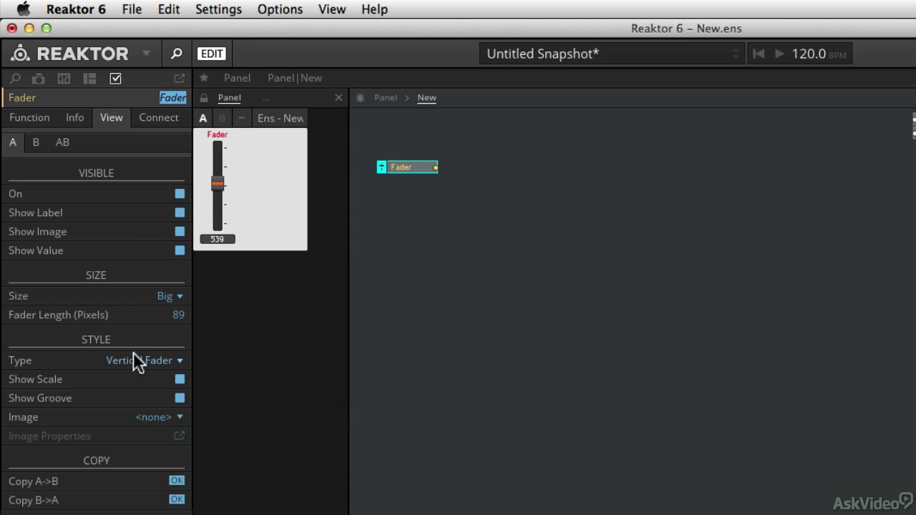
{"action": "type", "text": "Bandwidth"}
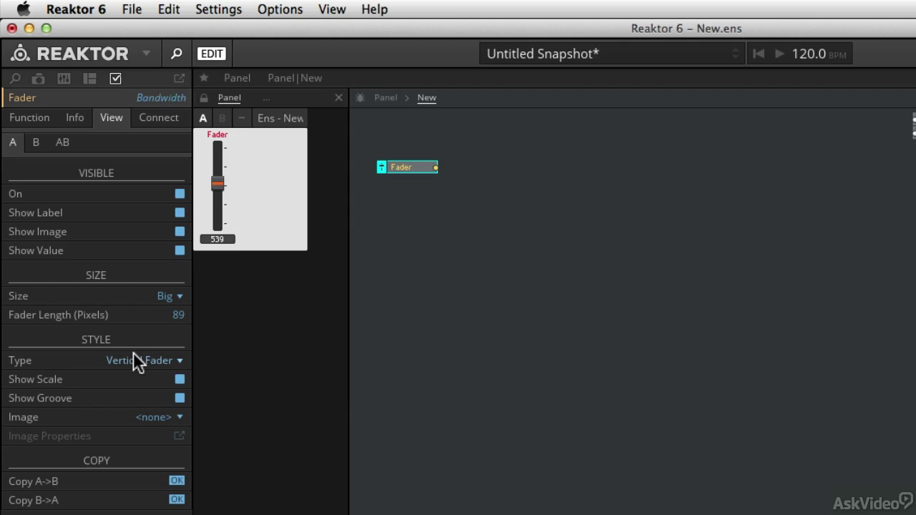
{"action": "key", "text": "Return"}
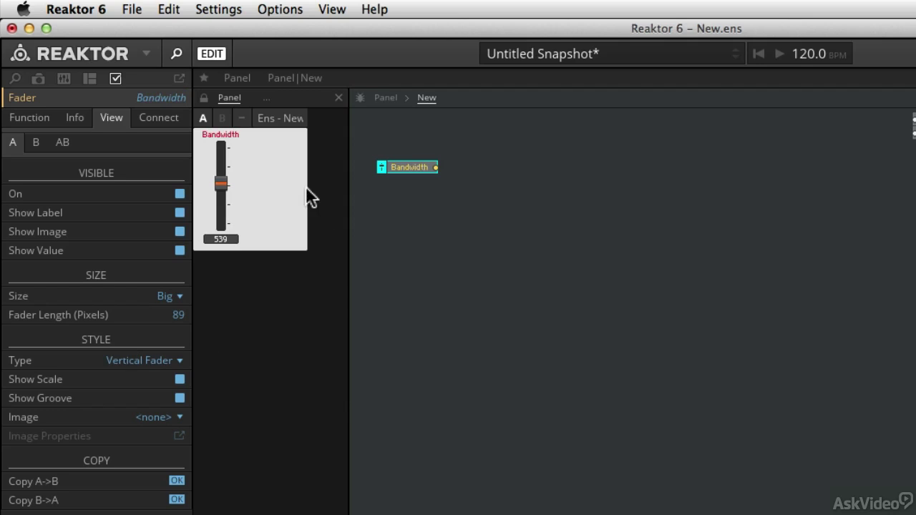
Hide the Bandwidth label, testing the fader graphic and value readout toggles.
{"action": "left_click", "coordinate": [180, 213]}
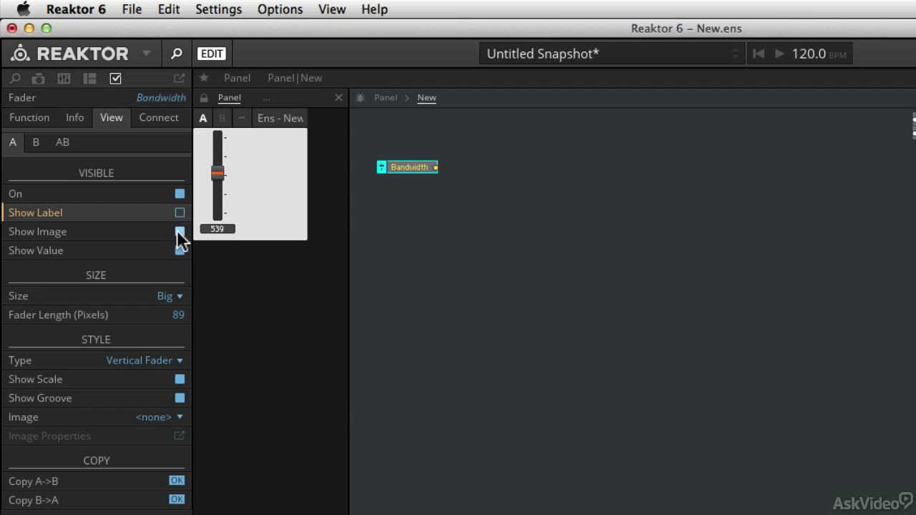
{"action": "left_click", "coordinate": [180, 231]}
{"action": "left_click", "coordinate": [179, 233]}
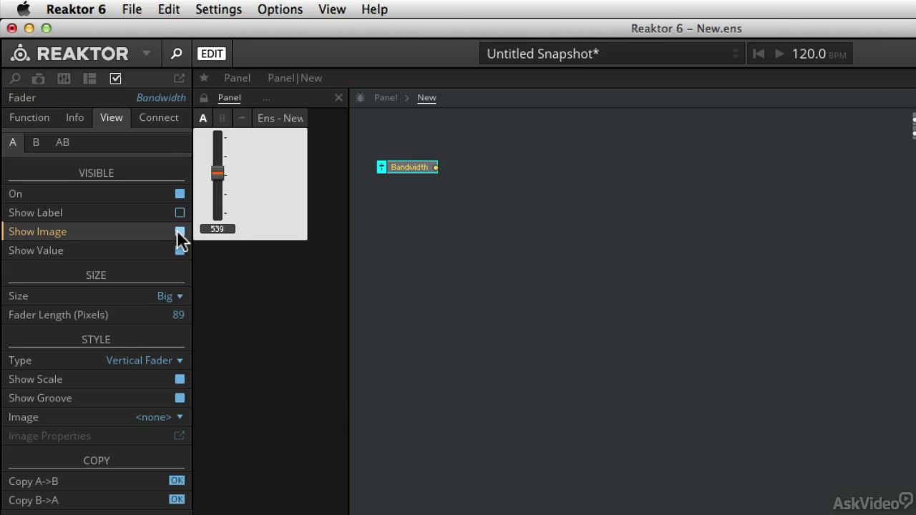
{"action": "left_click", "coordinate": [179, 234]}
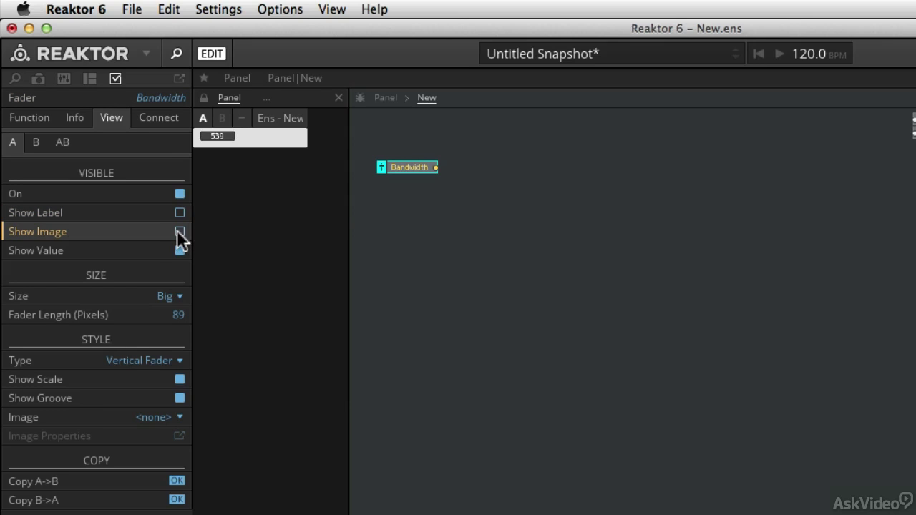
{"action": "left_click", "coordinate": [179, 233]}
{"action": "left_click", "coordinate": [180, 250]}
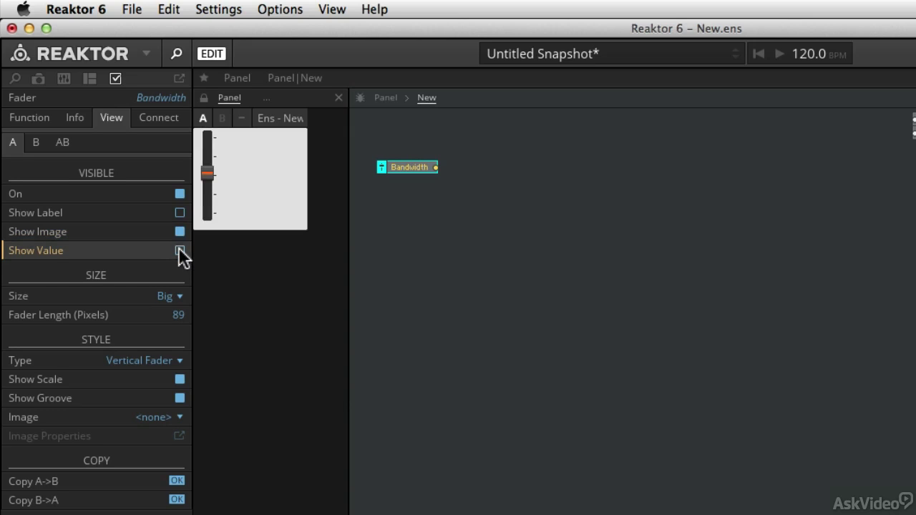
{"action": "left_click", "coordinate": [179, 250]}
{"action": "left_click", "coordinate": [179, 250]}
{"action": "left_click", "coordinate": [180, 250]}
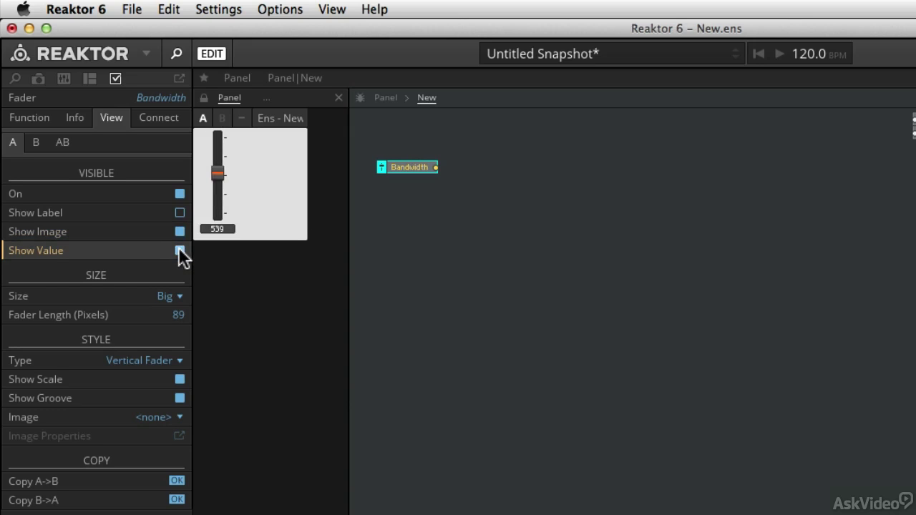
Try Small and Medium sizes, keep Big, and set Fader Length to 101 pixels.
{"action": "left_click", "coordinate": [177, 295]}
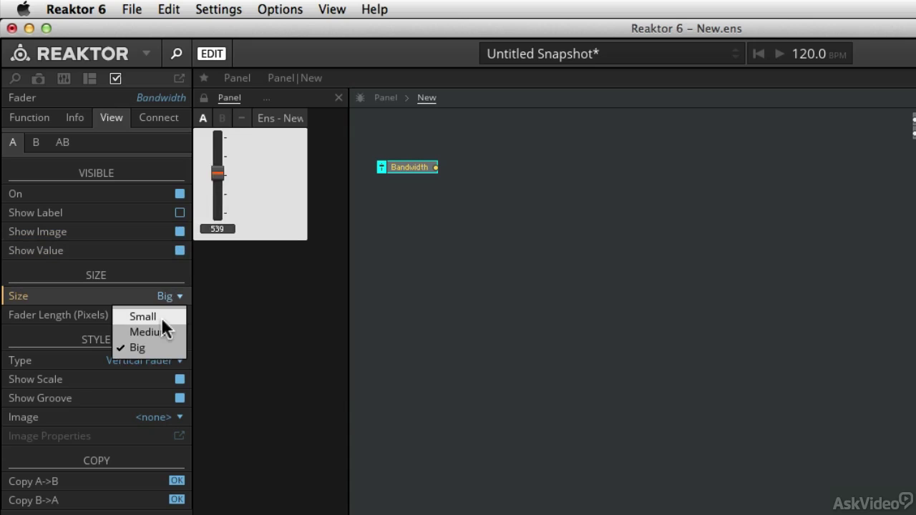
{"action": "left_click", "coordinate": [161, 317]}
{"action": "left_click", "coordinate": [170, 295]}
{"action": "left_click", "coordinate": [159, 332]}
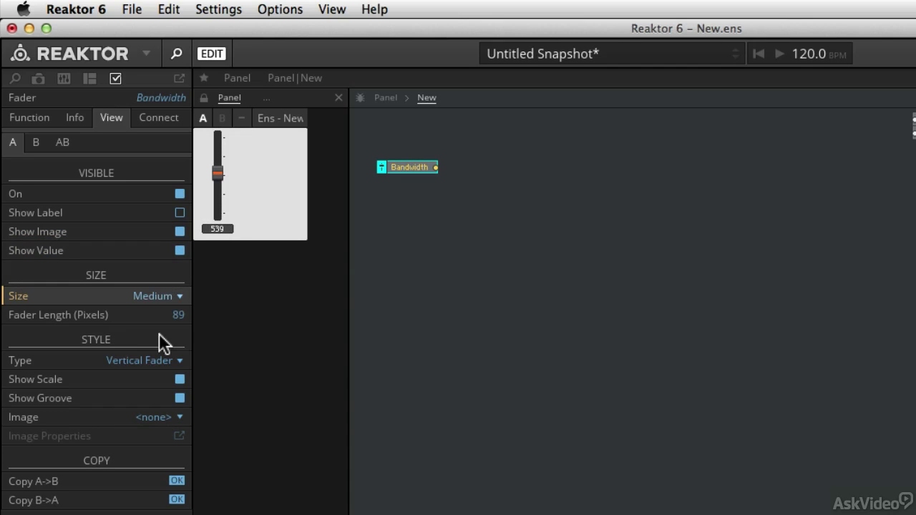
{"action": "left_click", "coordinate": [168, 295]}
{"action": "left_click", "coordinate": [155, 348]}
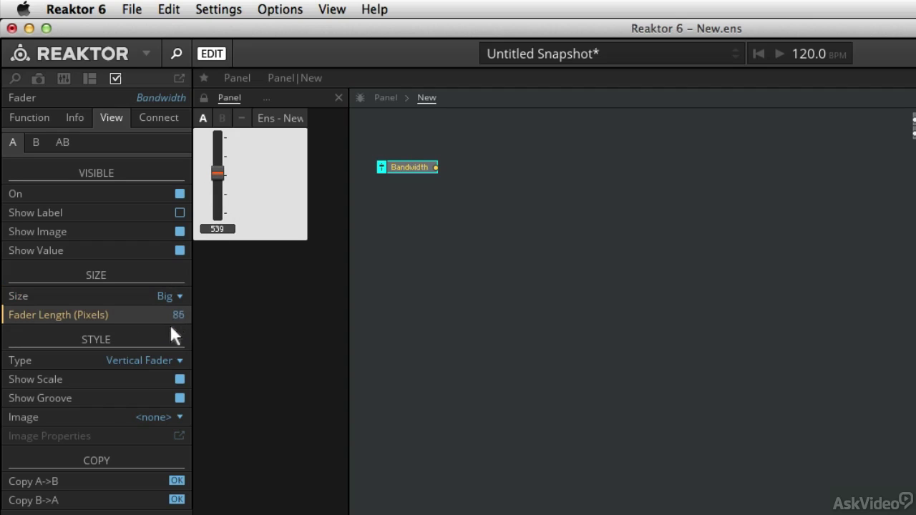
{"action": "left_click_drag", "start_coordinate": [177, 315], "coordinate": [177, 193]}
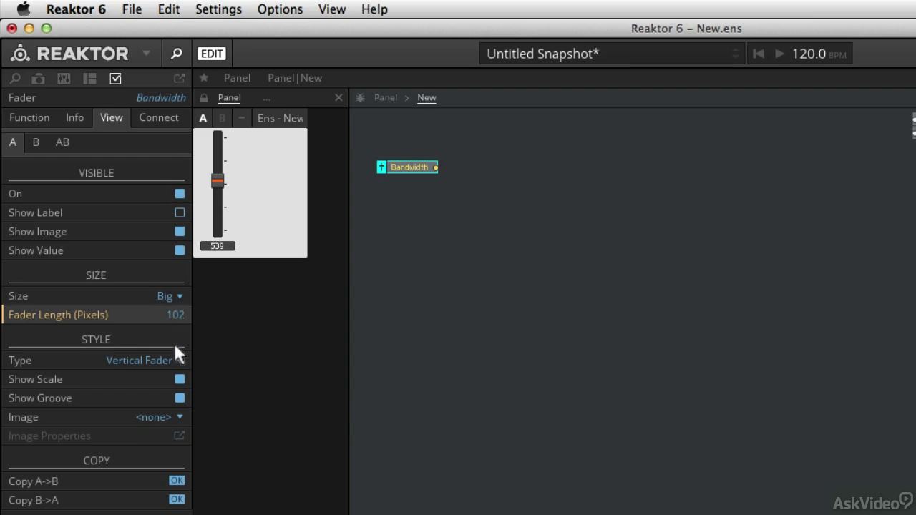
{"action": "left_click_drag", "start_coordinate": [175, 347], "coordinate": [174, 344]}
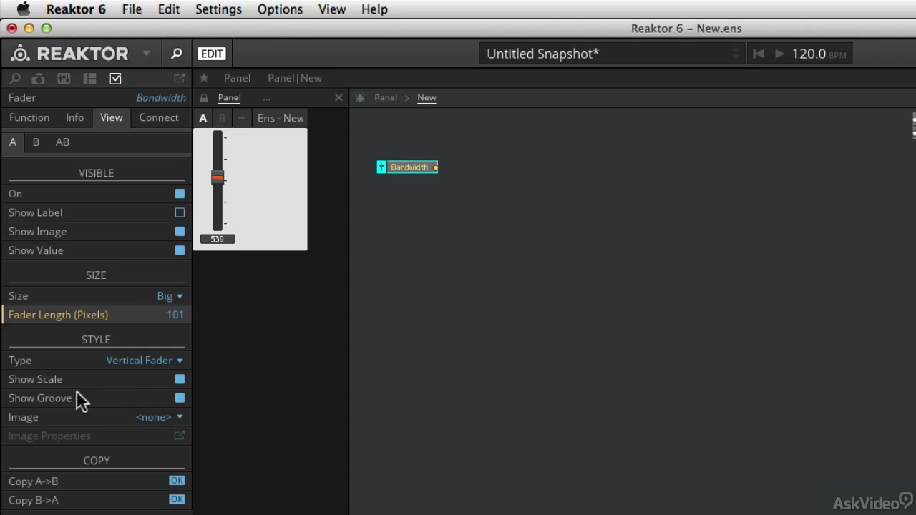
Try horizontal and knob control types (knob at 750), then return to vertical fader.
{"action": "left_click", "coordinate": [174, 357]}
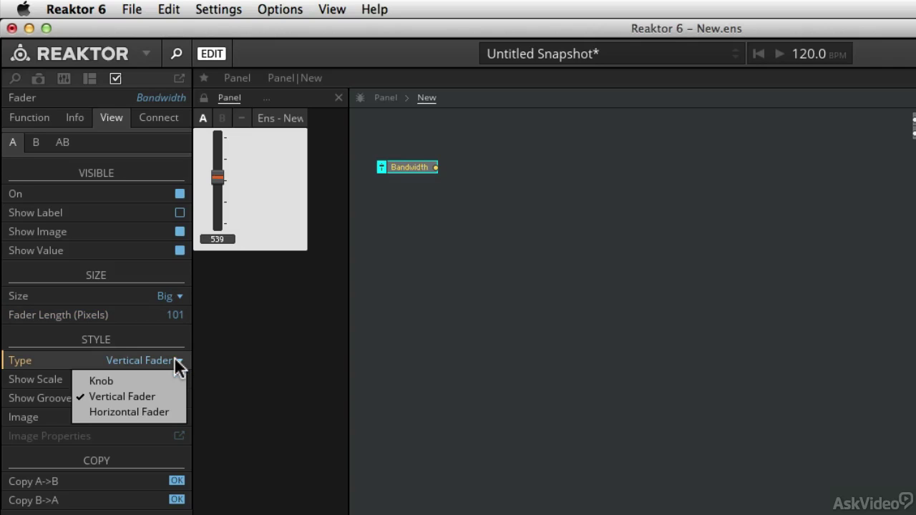
{"action": "left_click", "coordinate": [124, 412]}
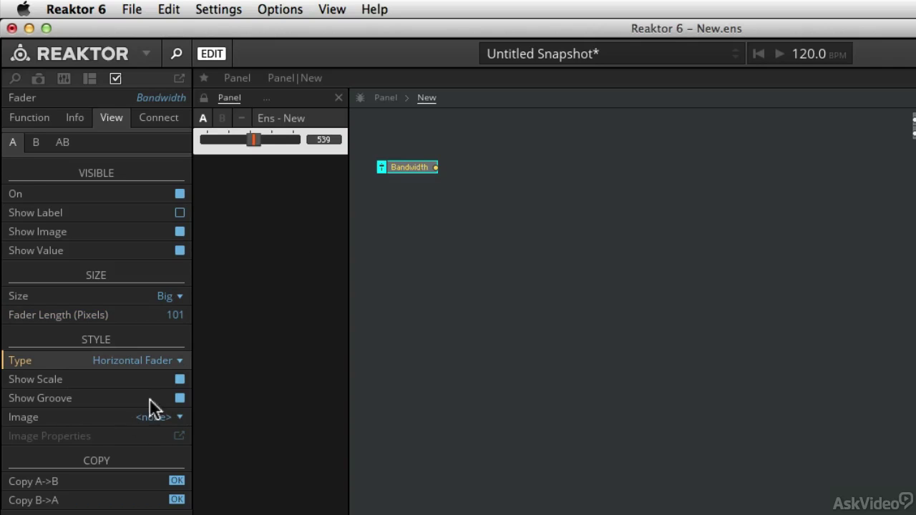
{"action": "left_click", "coordinate": [178, 362]}
{"action": "left_click", "coordinate": [145, 375]}
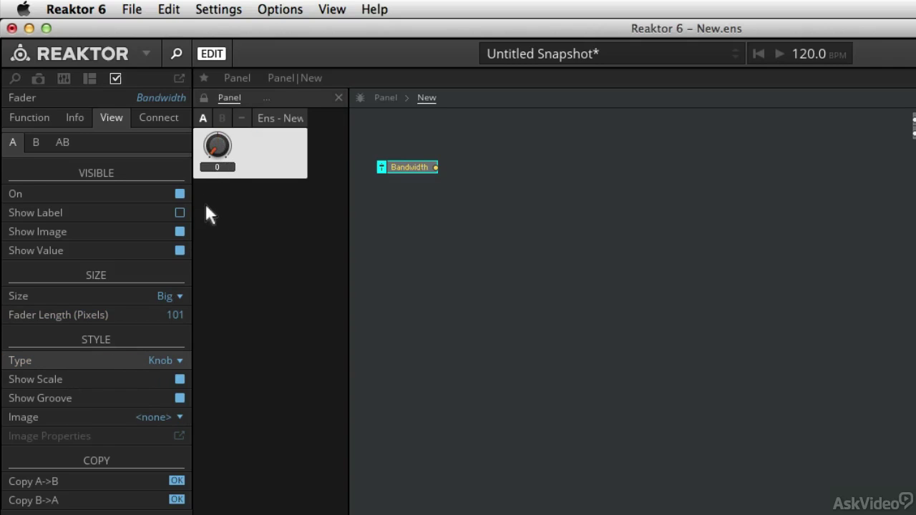
{"action": "mouse_move", "coordinate": [204, 201]}
{"action": "left_mouse_down"}
{"action": "mouse_move", "coordinate": [220, 176]}
{"action": "mouse_move", "coordinate": [223, 139]}
{"action": "mouse_move", "coordinate": [215, 199]}
{"action": "mouse_move", "coordinate": [215, 189]}
{"action": "left_mouse_up"}
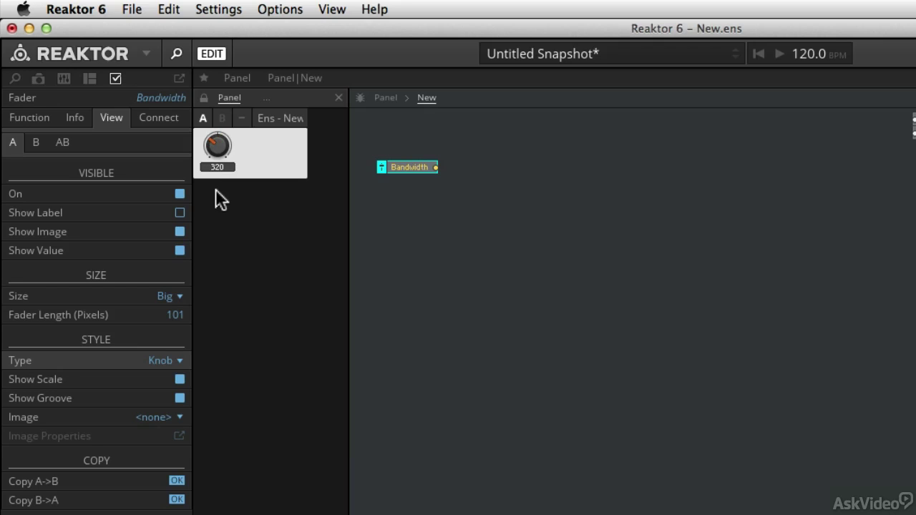
{"action": "left_click", "coordinate": [180, 360]}
{"action": "left_click", "coordinate": [152, 396]}
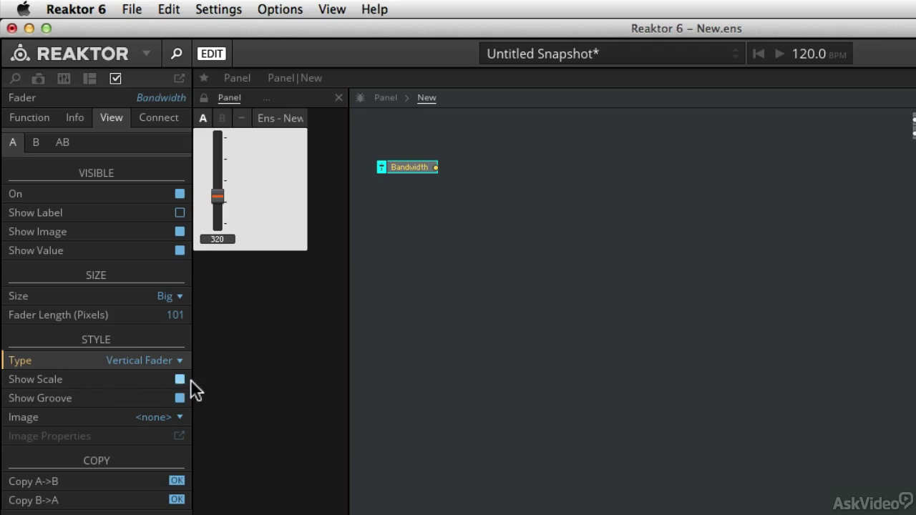
Hide scale and groove, raise the fader to 570, restore the groove, keep Image none.
{"action": "left_click", "coordinate": [181, 379]}
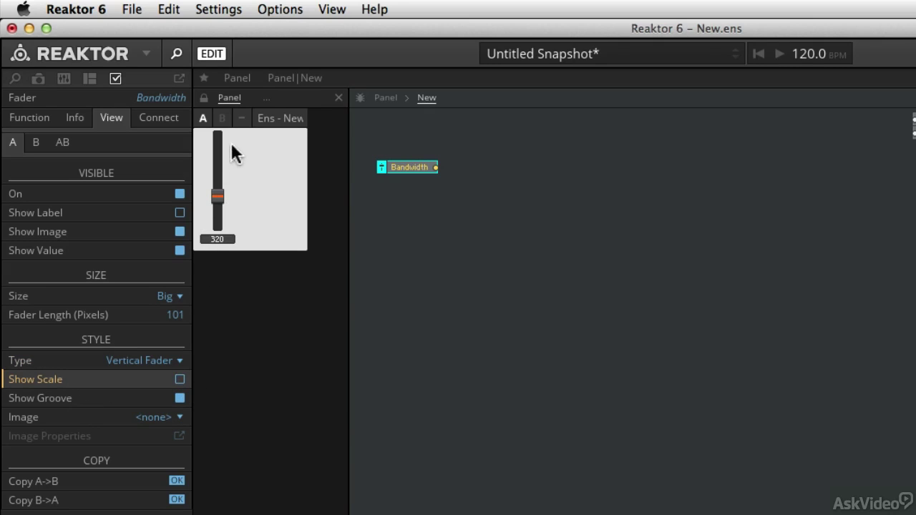
{"action": "left_click", "coordinate": [180, 395]}
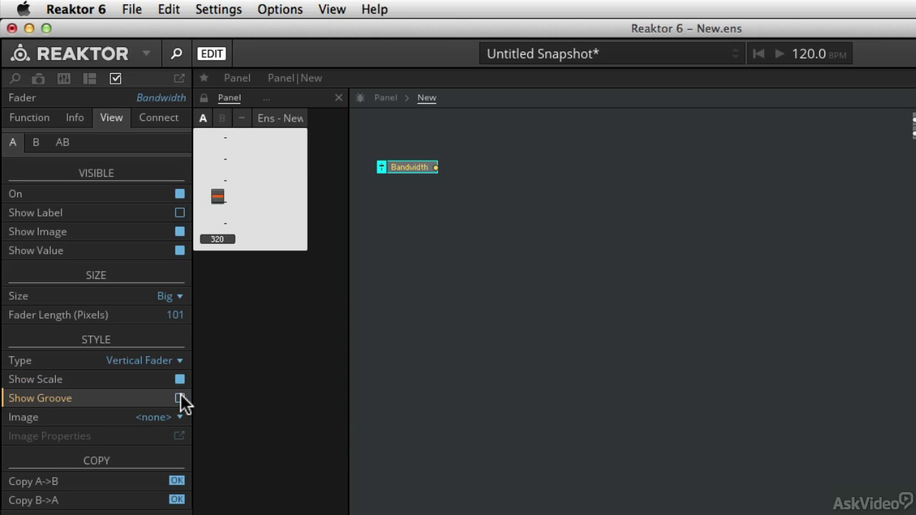
{"action": "left_click_drag", "start_coordinate": [217, 191], "coordinate": [220, 165]}
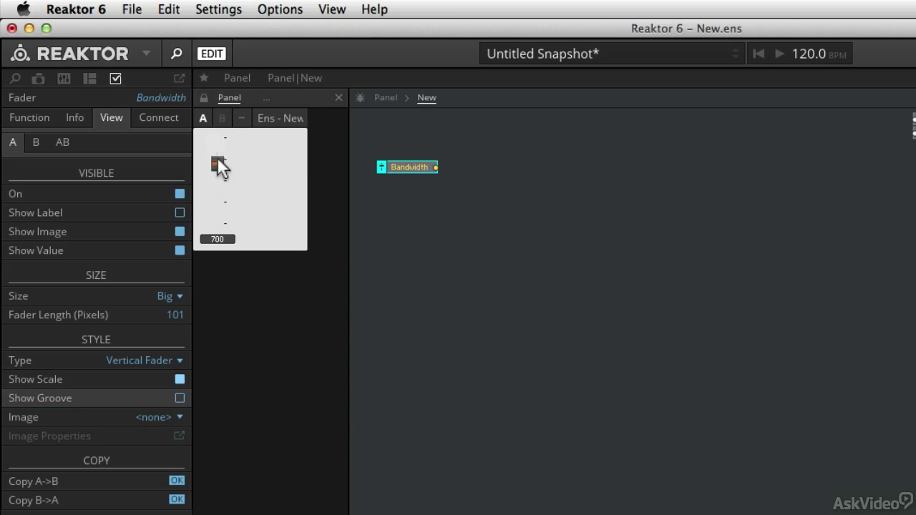
{"action": "left_click", "coordinate": [180, 397]}
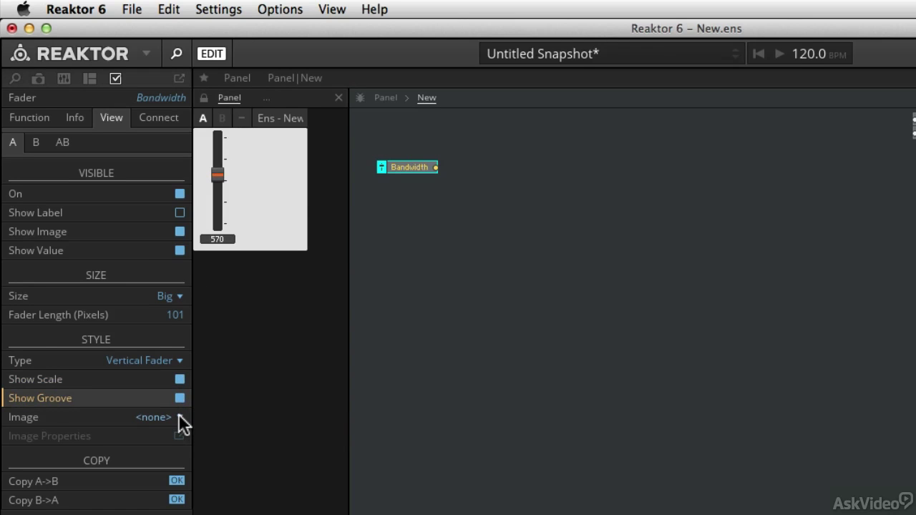
{"action": "left_click", "coordinate": [178, 415]}
{"action": "left_click", "coordinate": [179, 414]}
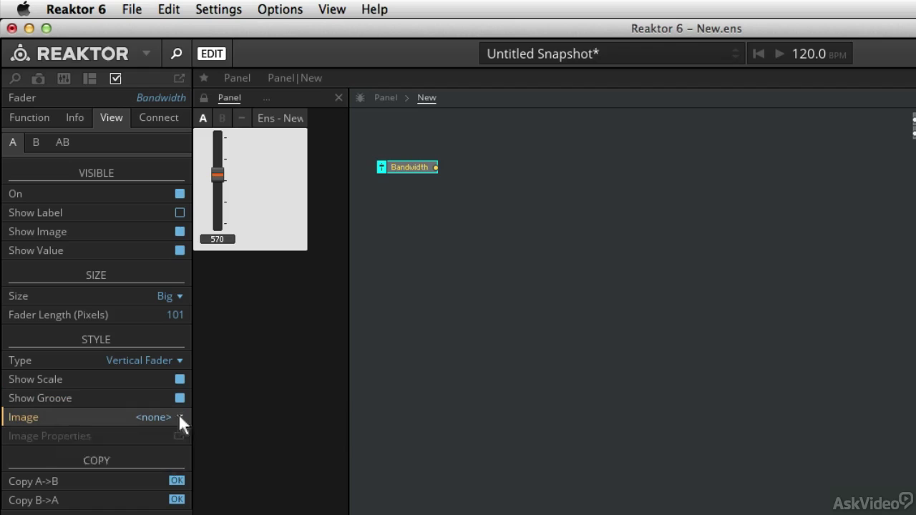
{"action": "left_click", "coordinate": [179, 413]}
{"action": "left_click", "coordinate": [39, 141]}
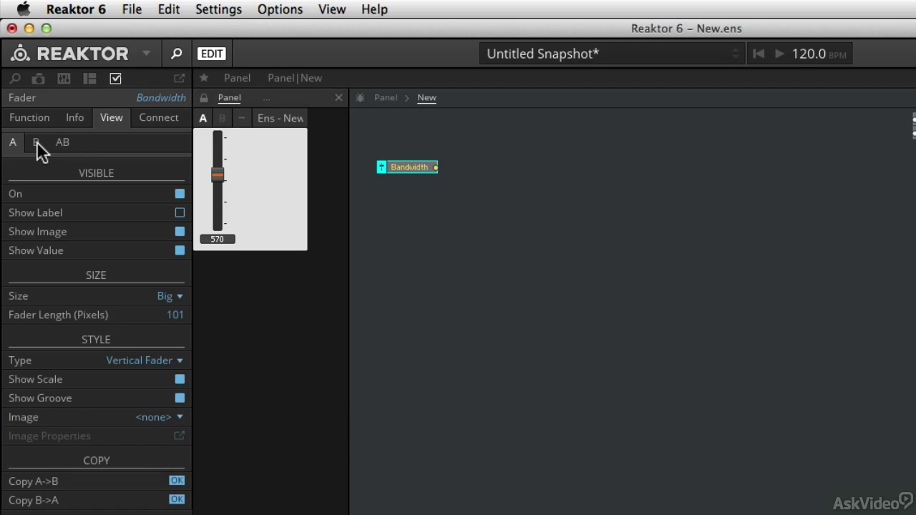
Untick On in the Bandwidth fader's B view settings, comparing against A.
{"action": "left_click", "coordinate": [37, 141]}
{"action": "left_click", "coordinate": [12, 149]}
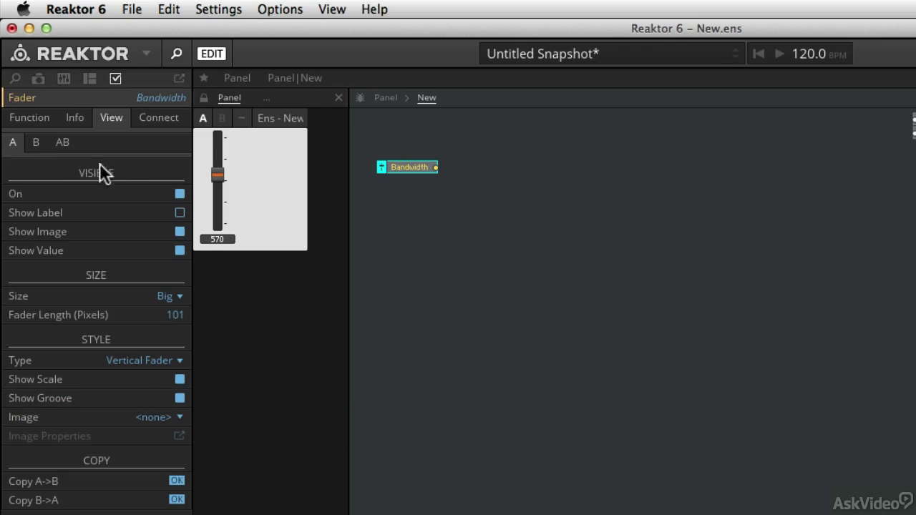
{"action": "left_click", "coordinate": [38, 142]}
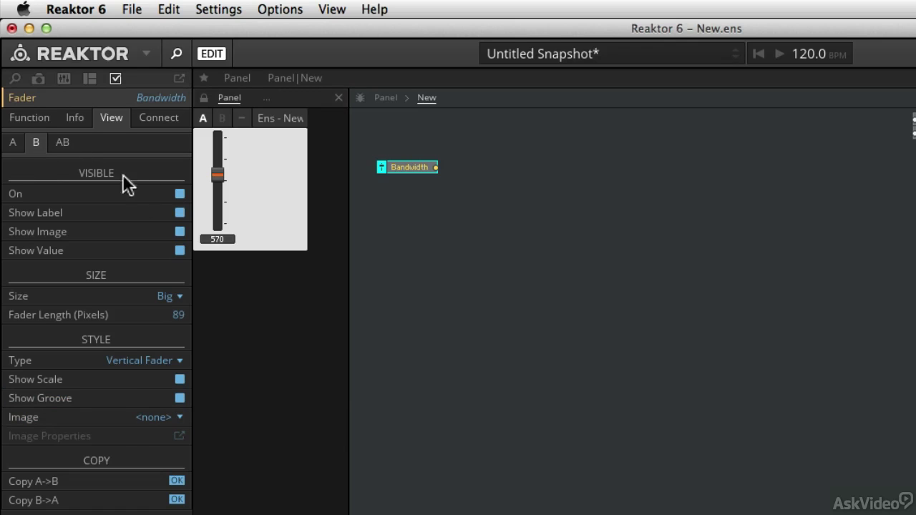
{"action": "left_click", "coordinate": [180, 193]}
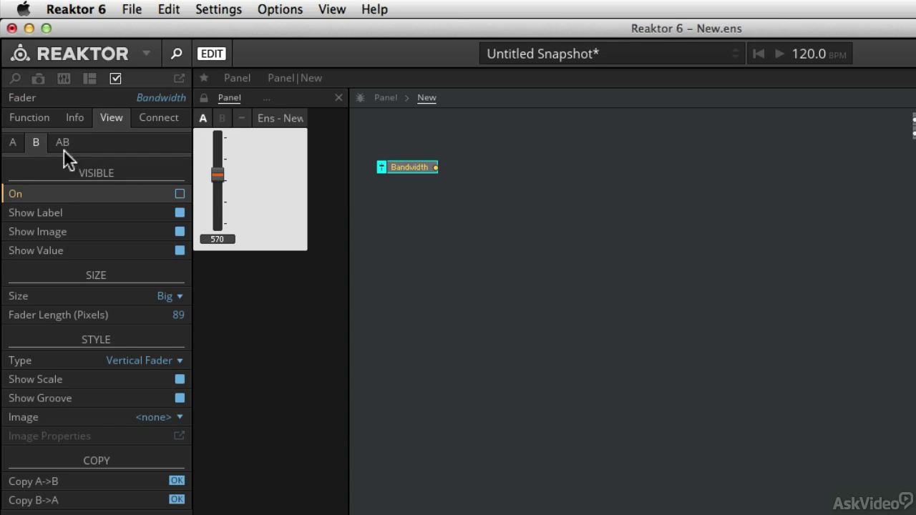
{"action": "left_click", "coordinate": [14, 147]}
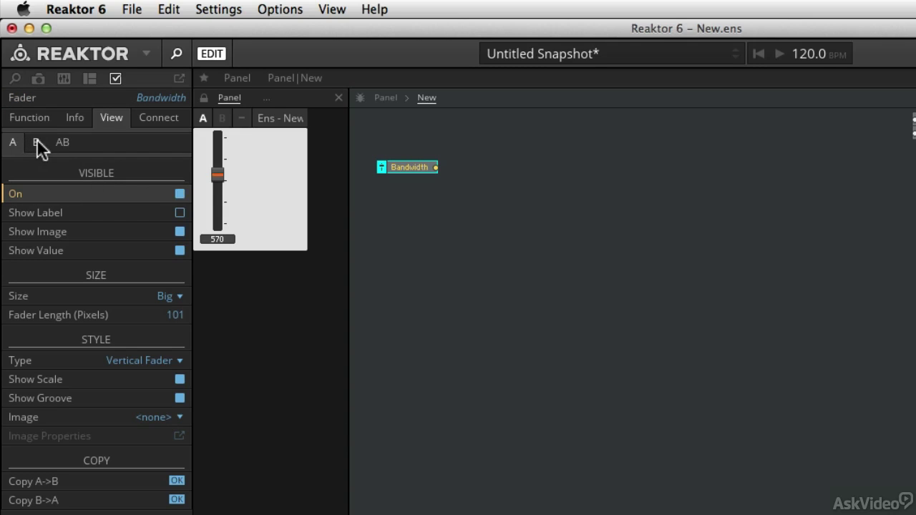
{"action": "left_click", "coordinate": [37, 142]}
{"action": "left_click", "coordinate": [14, 146]}
{"action": "left_click", "coordinate": [31, 142]}
{"action": "left_click", "coordinate": [18, 140]}
Confirm the panel's B view is empty, return to A, and duplicate the Bandwidth module.
{"action": "left_click", "coordinate": [223, 118]}
{"action": "left_click", "coordinate": [201, 118]}
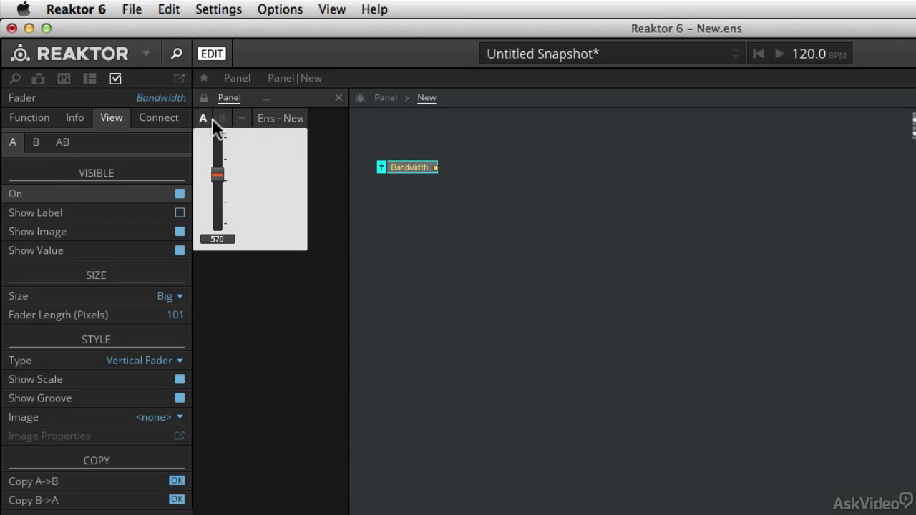
{"action": "left_click", "coordinate": [216, 118]}
{"action": "left_click", "coordinate": [201, 118]}
{"action": "left_click", "coordinate": [221, 118]}
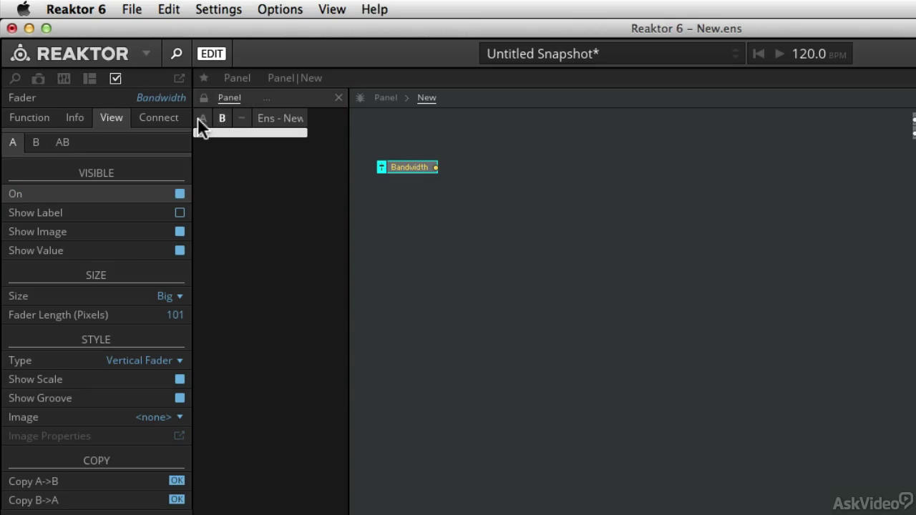
{"action": "left_click", "coordinate": [200, 118]}
{"action": "left_click_drag", "start_coordinate": [408, 165], "coordinate": [401, 196]}
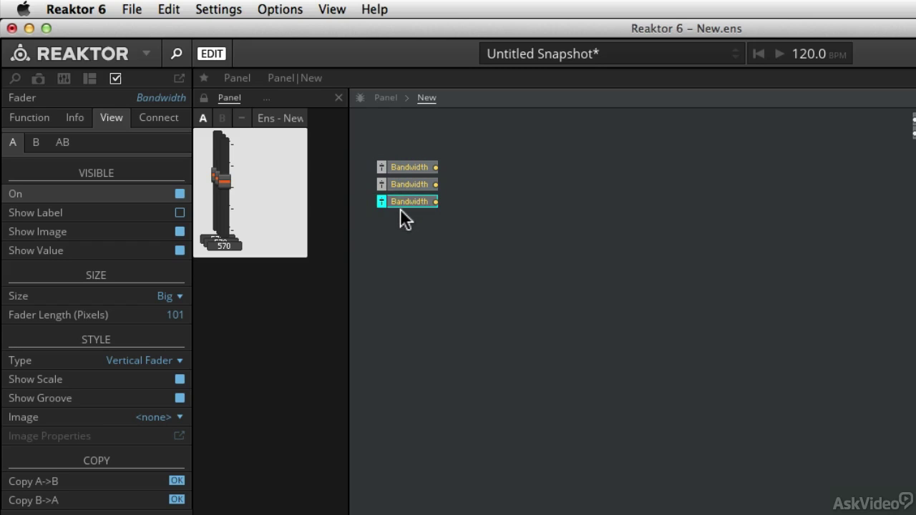
Unlock the panel with Cmd-E and drag two stacked faders out into a row.
{"action": "left_click", "coordinate": [257, 204]}
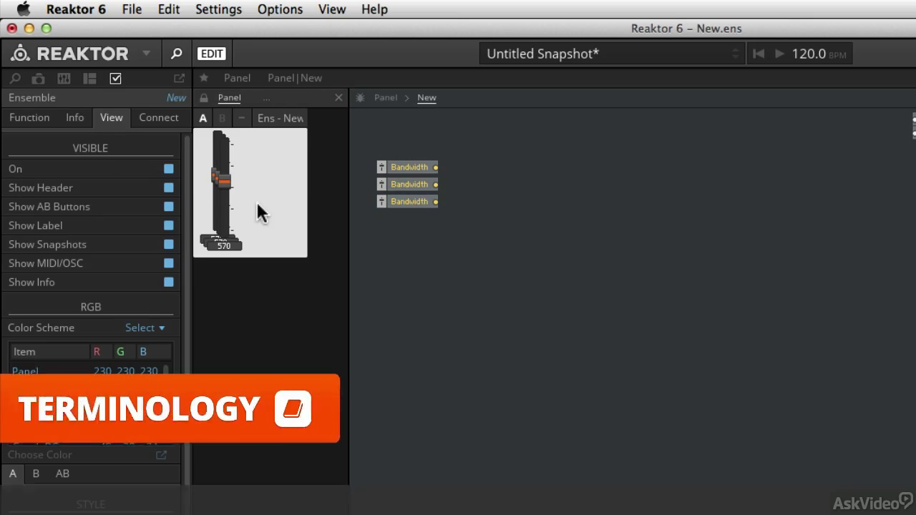
{"action": "key", "text": "super+e"}
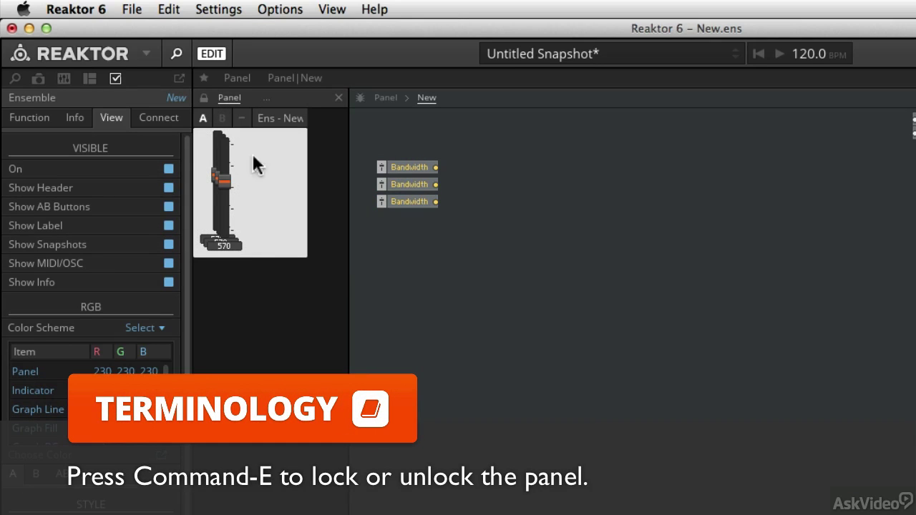
{"action": "left_click_drag", "start_coordinate": [224, 211], "coordinate": [277, 211]}
{"action": "left_click_drag", "start_coordinate": [219, 204], "coordinate": [243, 202]}
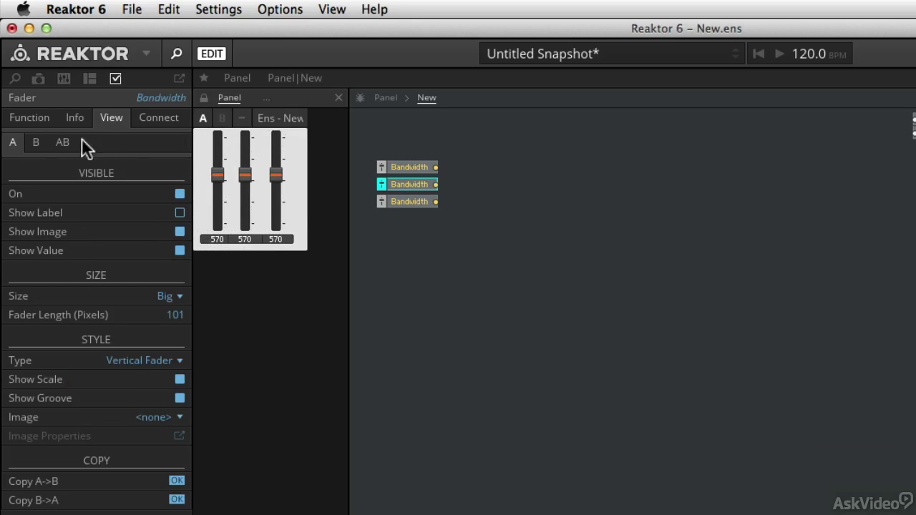
{"action": "left_click", "coordinate": [36, 142]}
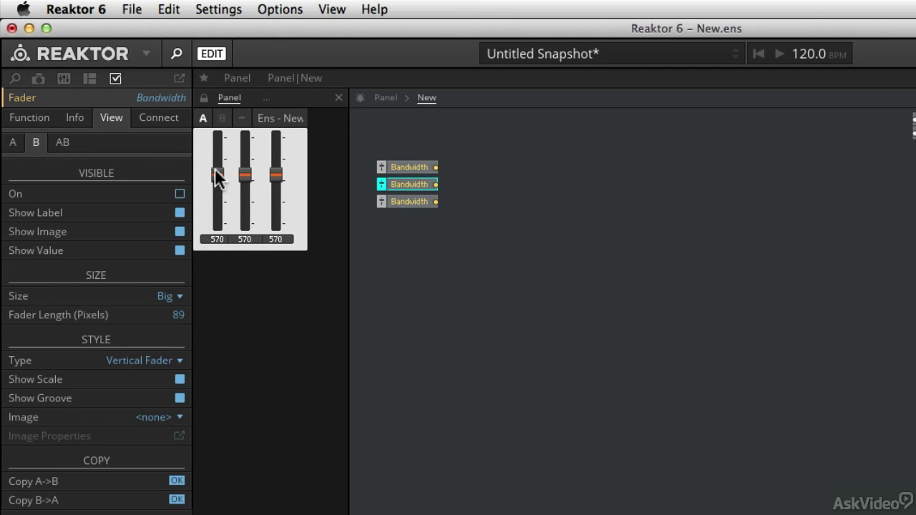
{"action": "left_click", "coordinate": [215, 177]}
{"action": "left_click", "coordinate": [221, 119]}
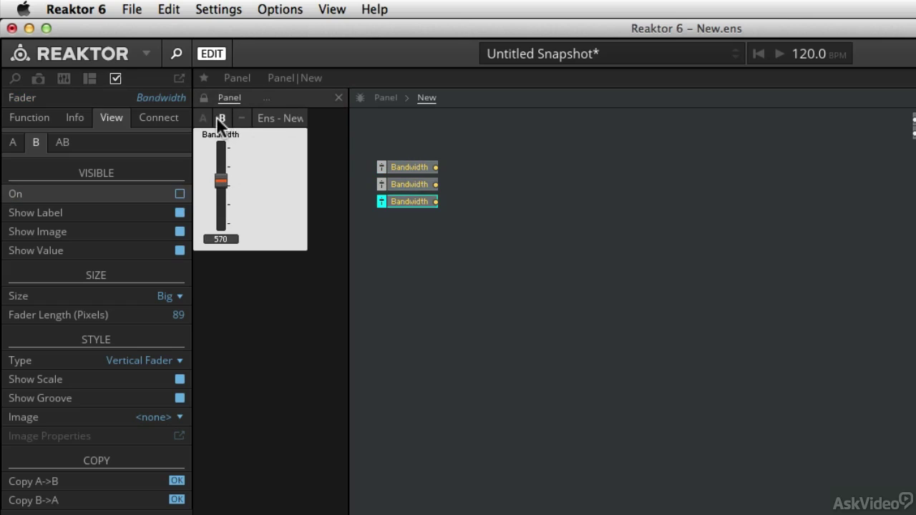
{"action": "left_click", "coordinate": [202, 118]}
{"action": "left_click", "coordinate": [223, 119]}
{"action": "left_click", "coordinate": [204, 118]}
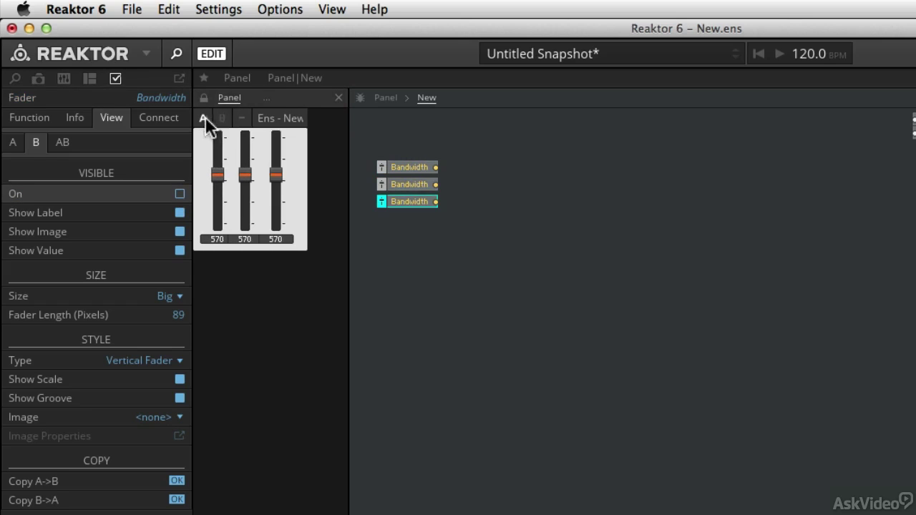
{"action": "left_click", "coordinate": [222, 118]}
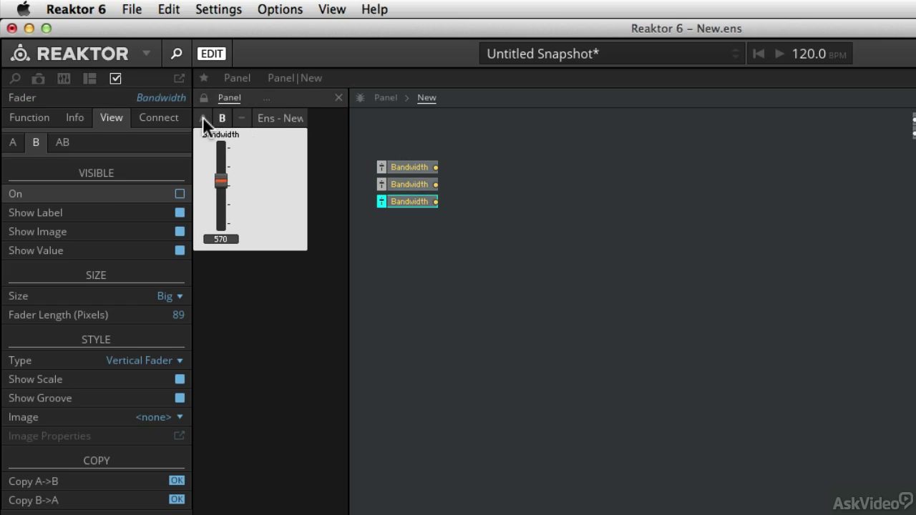
{"action": "left_click", "coordinate": [202, 118]}
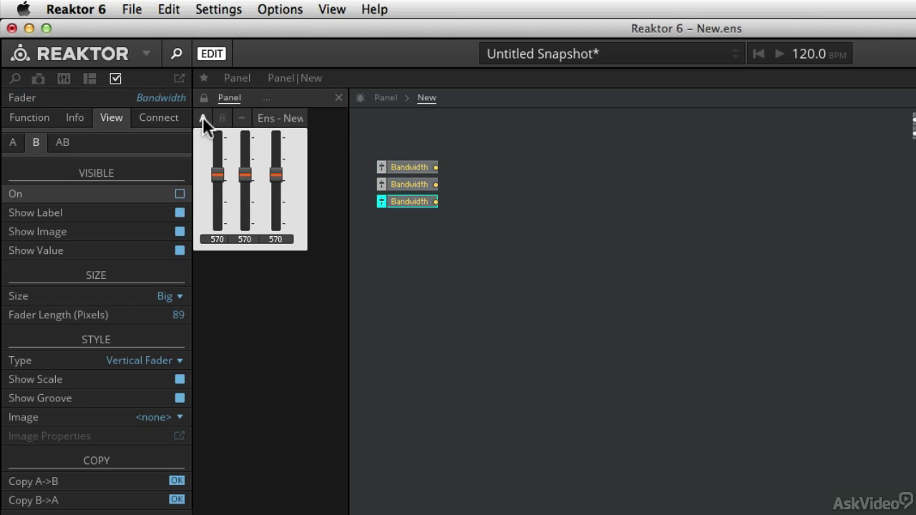